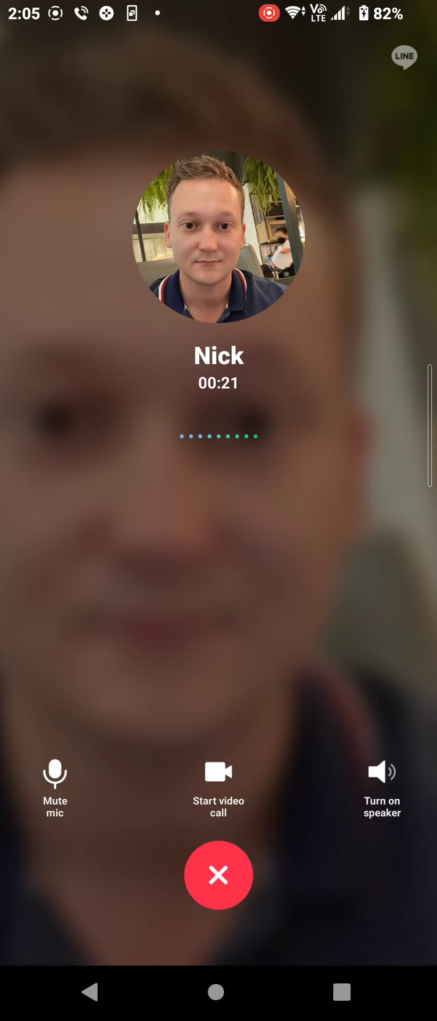
Step: Raise the LINE call volume with Nick to maximum using the volume-up key
{"action": "key", "text": "XF86AudioRaiseVolume"}
{"action": "key", "text": "XF86AudioRaiseVolume"}
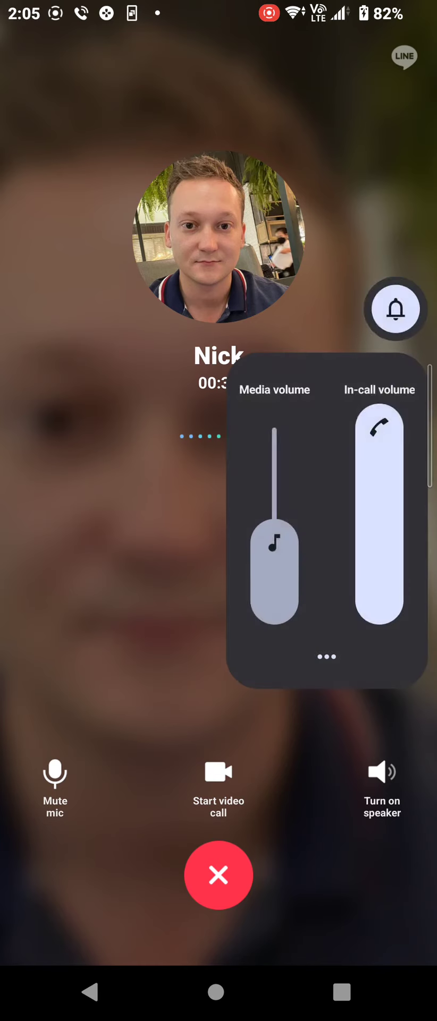